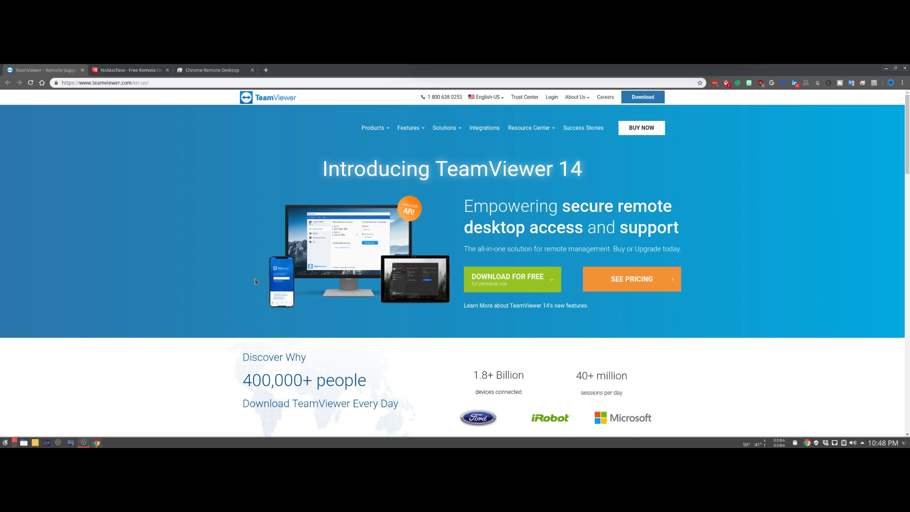
- Launch TeamViewer from the KDE launcher search and accept its licence agreement
click(4, 442)
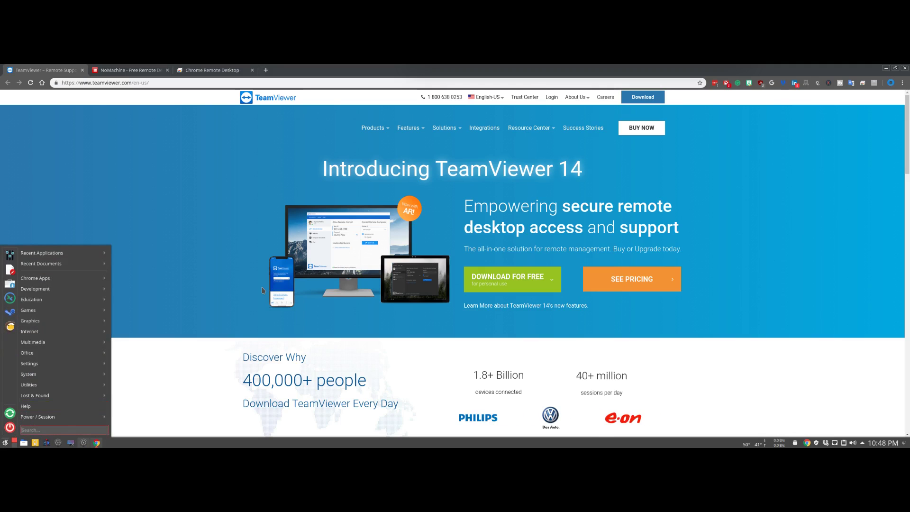
text(teamviewer)
key(Return)
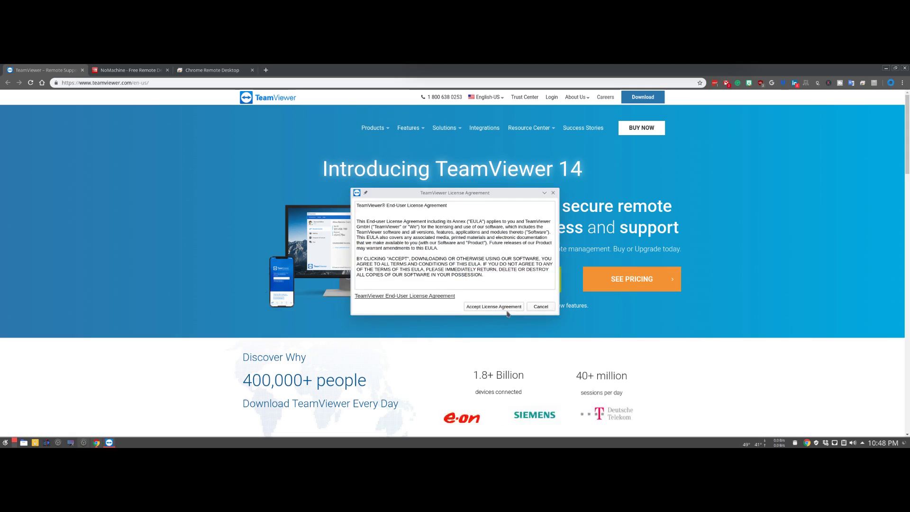
click(501, 310)
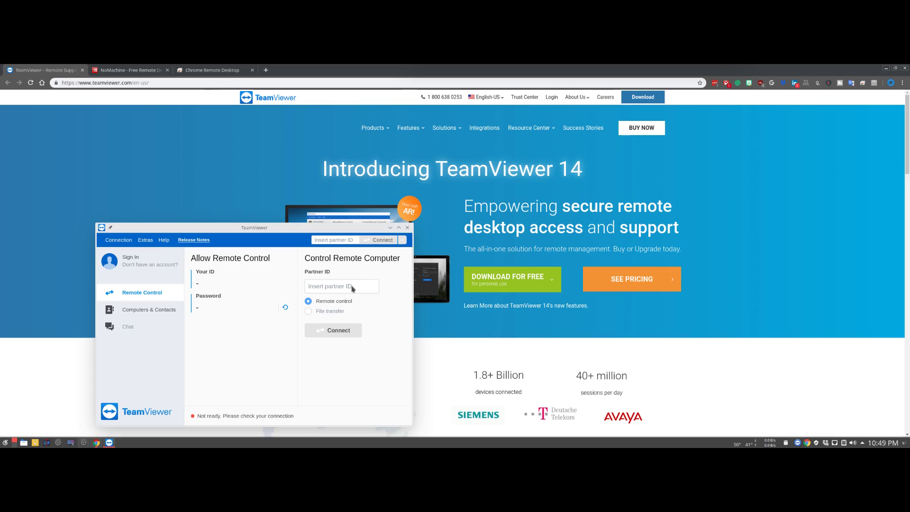
- Review TeamViewer's Options and account assignment, cancel both unchanged, and close TeamViewer
click(146, 243)
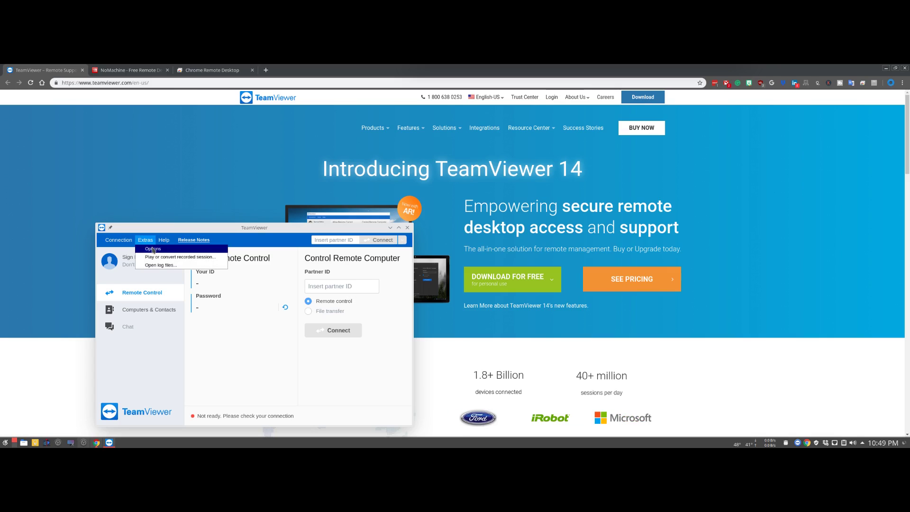
click(153, 249)
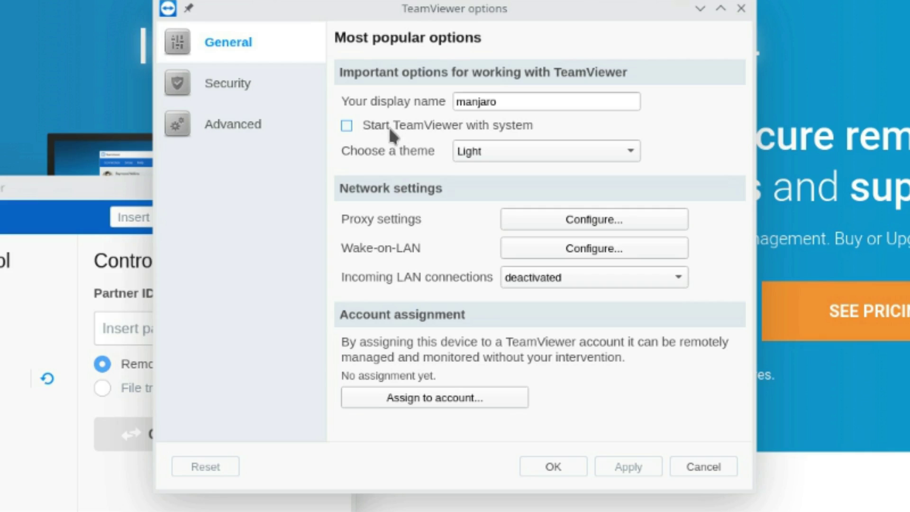
click(427, 397)
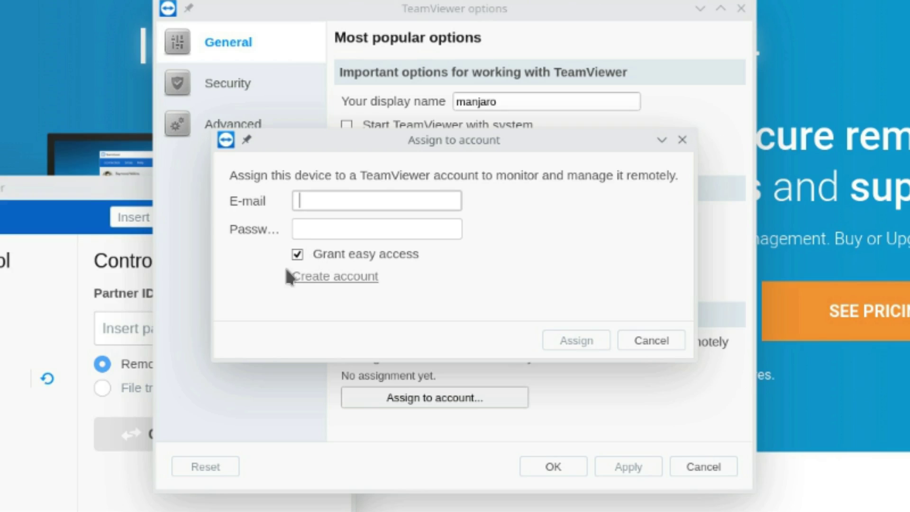
click(648, 344)
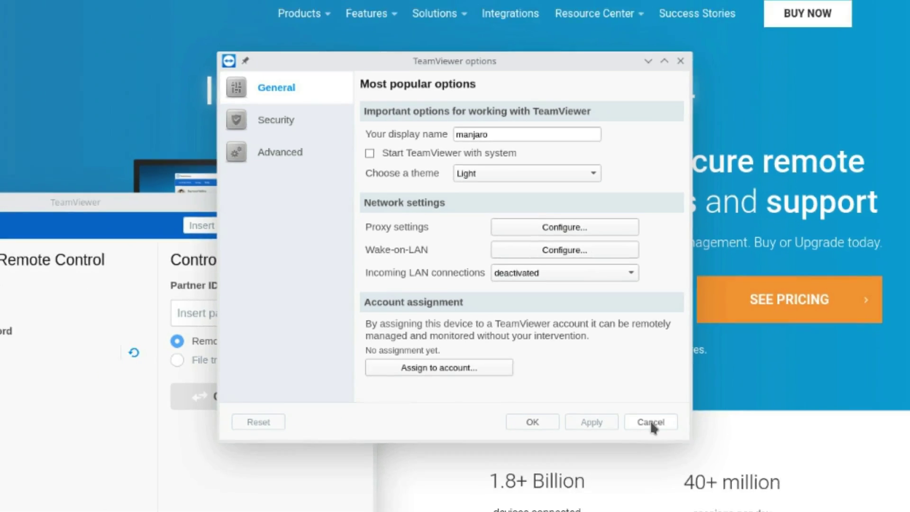
click(703, 468)
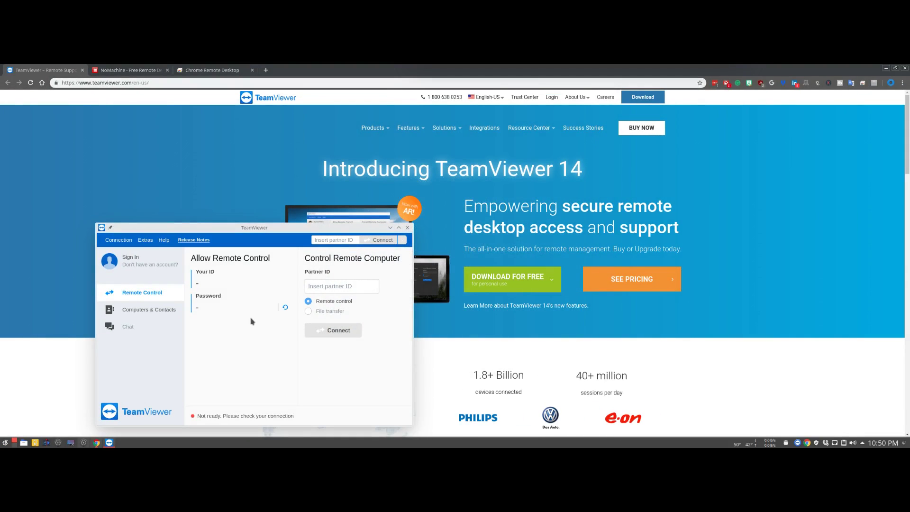
click(408, 228)
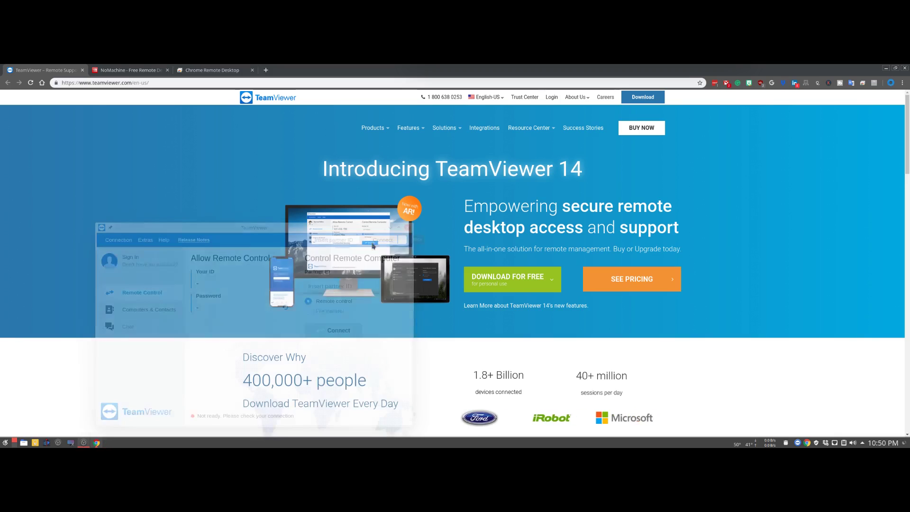
- Search the Package Manager for 'teamviewer' to locate its AUR package
click(6, 442)
click(10, 285)
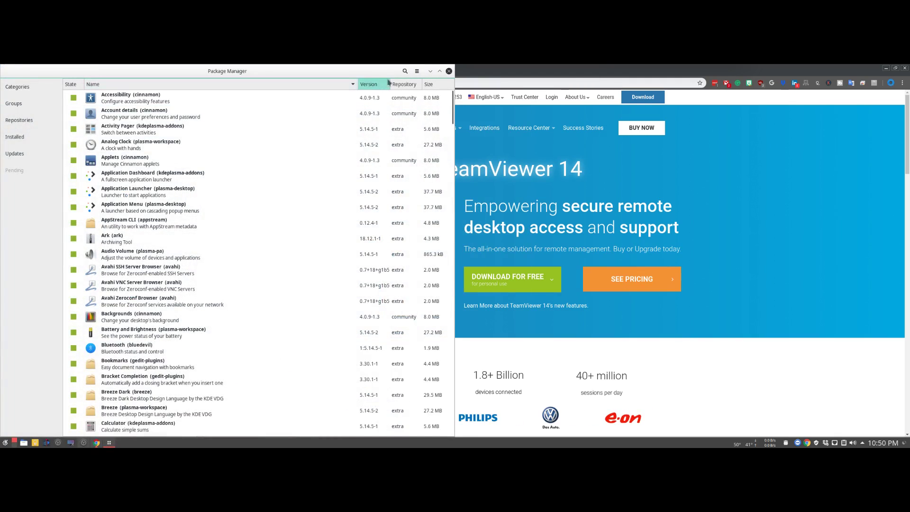
click(405, 71)
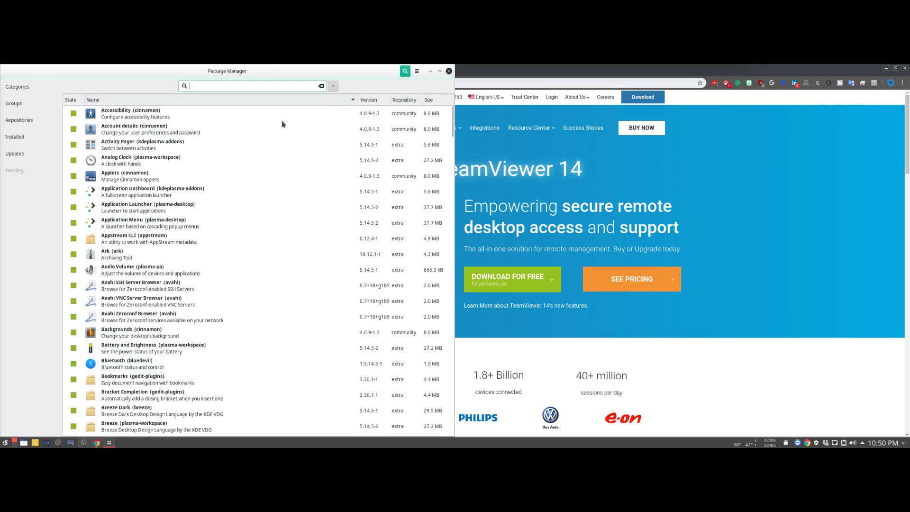
text(teamviewer)
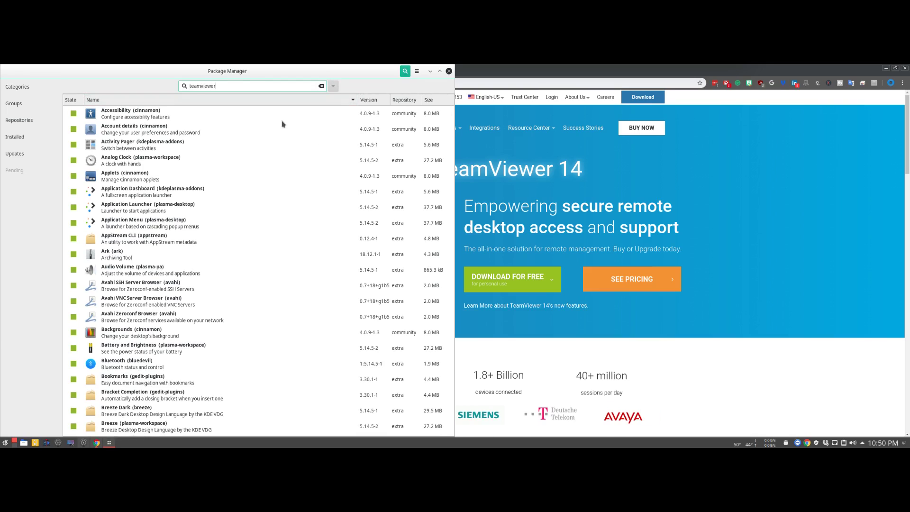
key(Return)
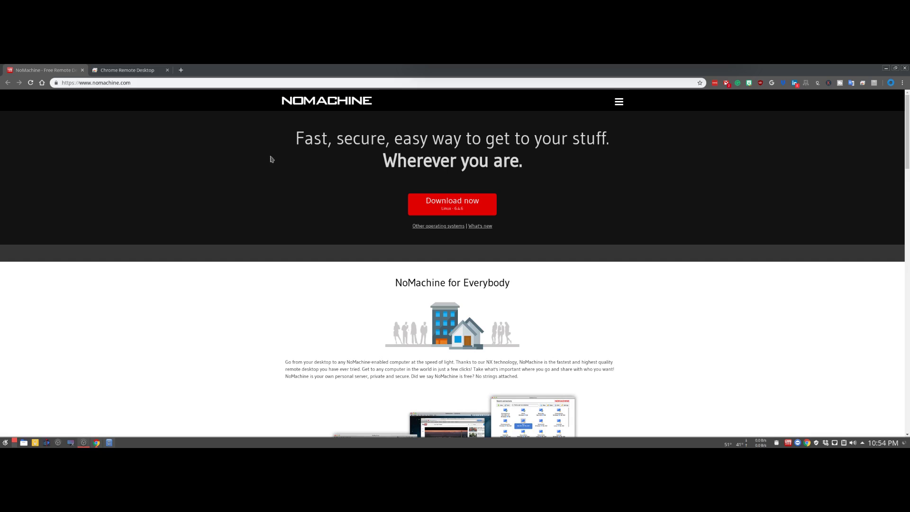
- Find 'nomachine' in the KDE launcher and open its Service Status window
click(5, 442)
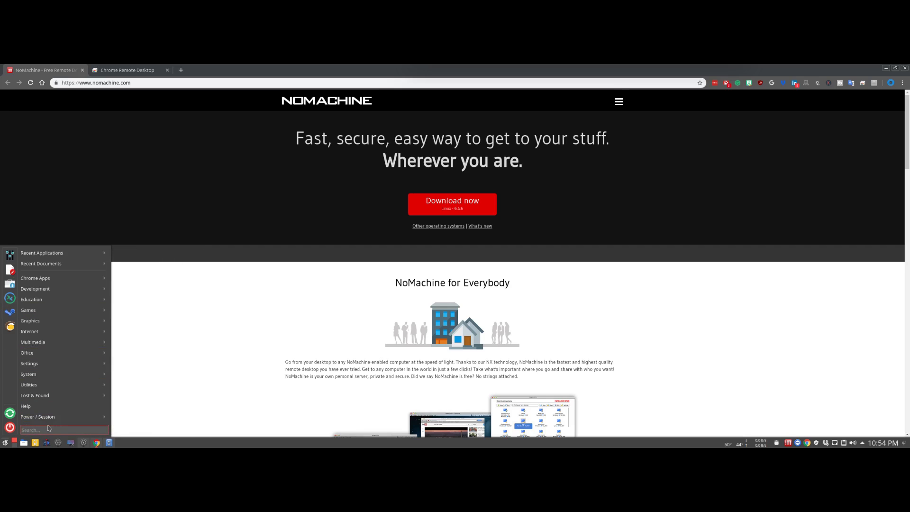
text(nomachine)
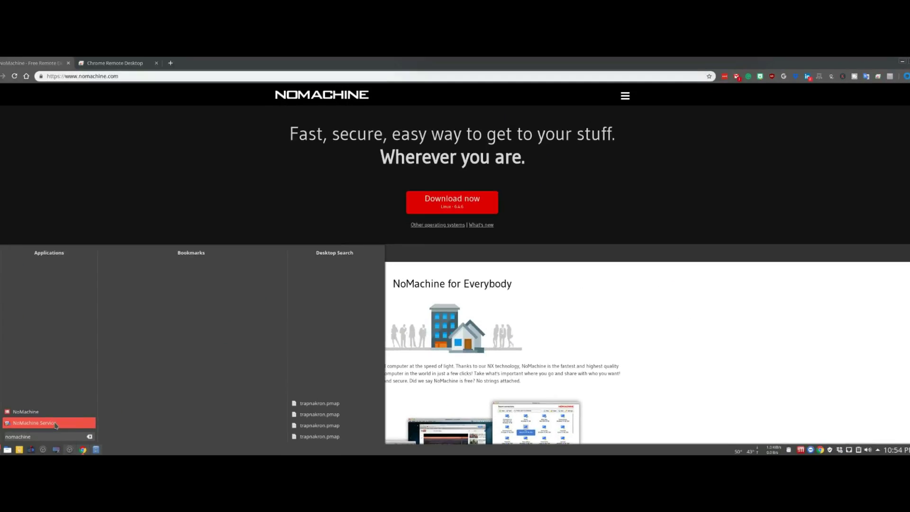
click(55, 423)
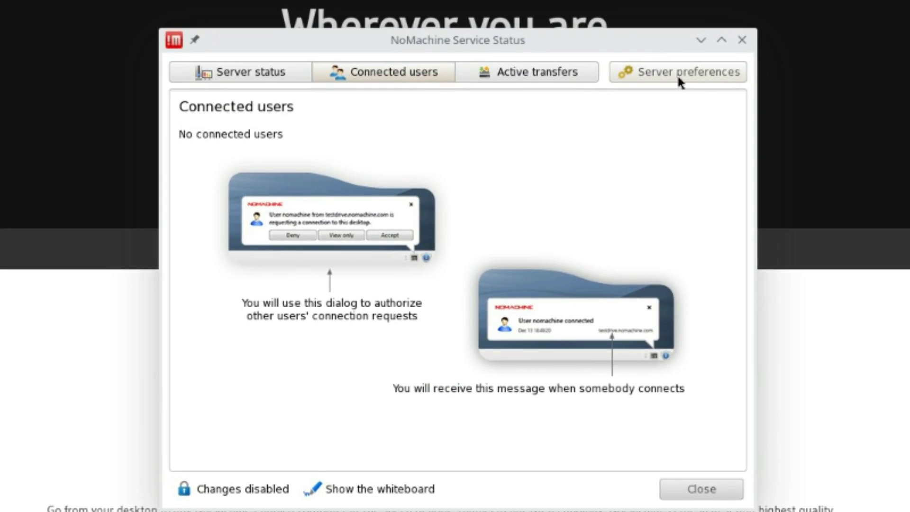
- Turn off 'Start automatic services at startup' in server preferences, authorising with the admin password
click(677, 74)
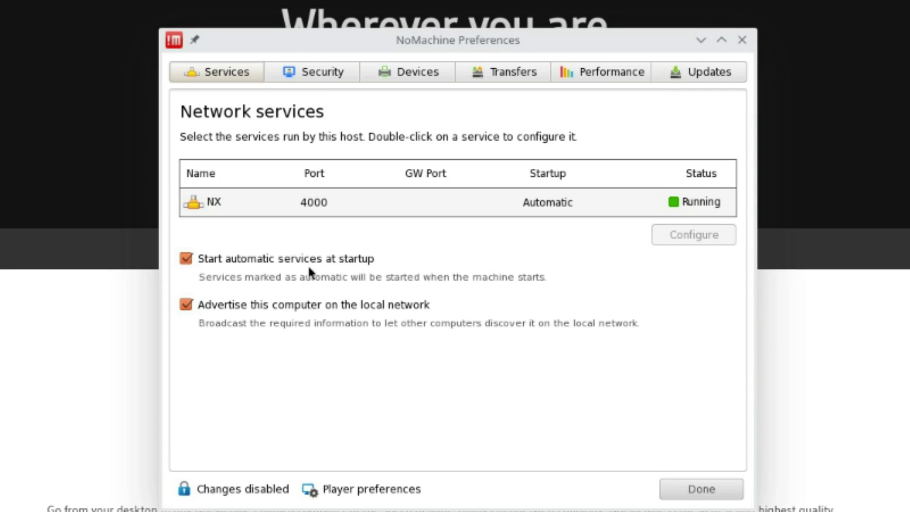
click(233, 259)
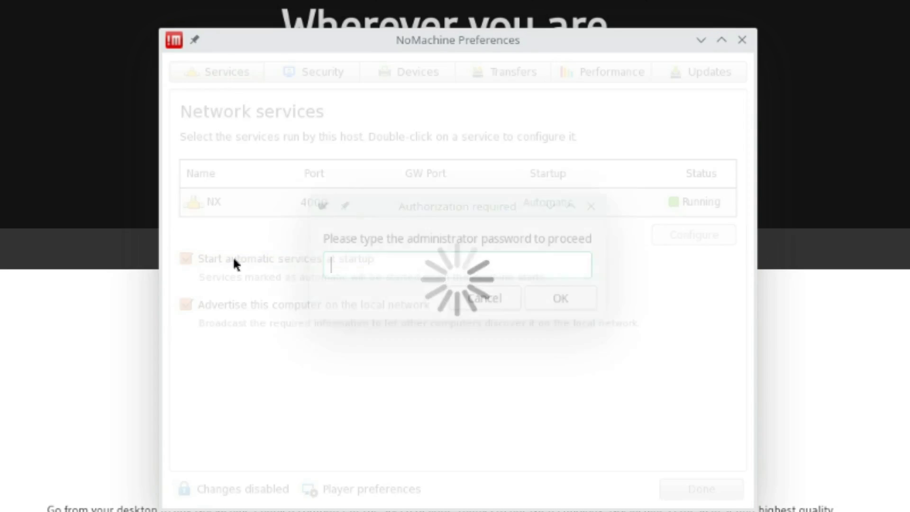
text(••••)
key(Return)
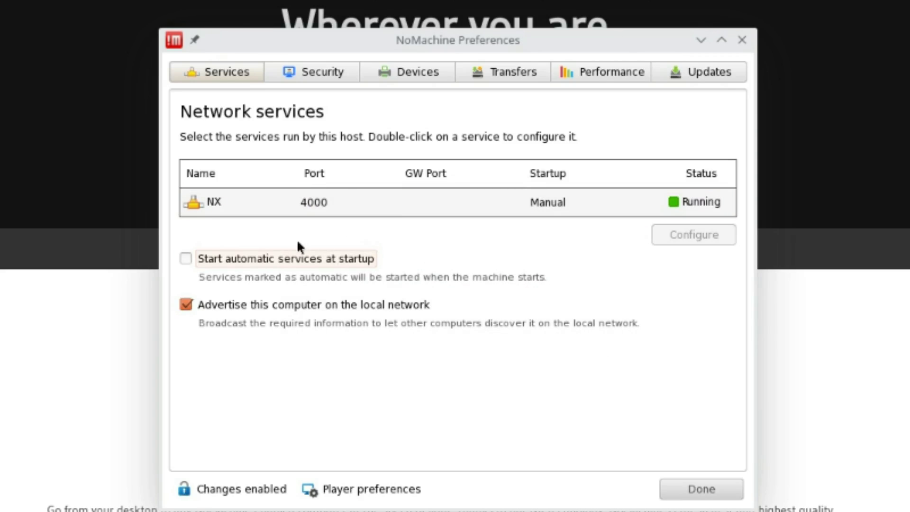
- Stop the NX service and view its configuration on port 4000 with Manual start mode
click(669, 209)
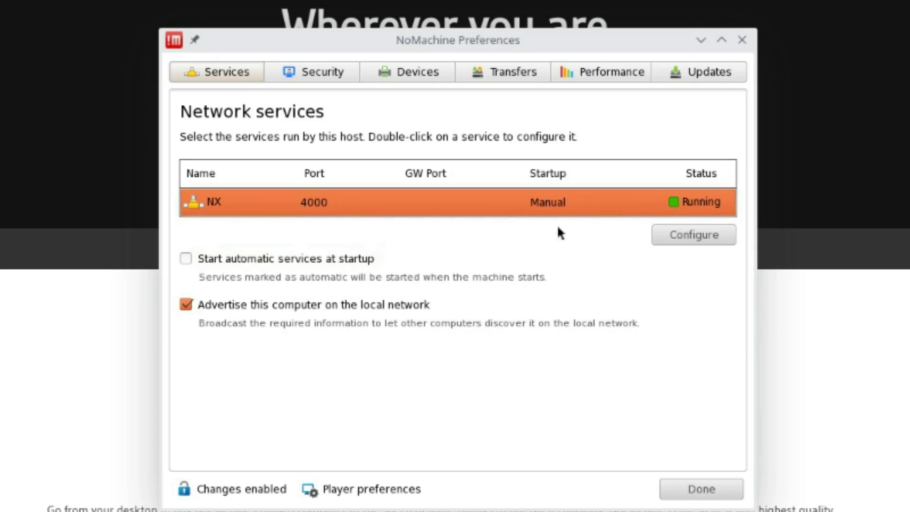
right_click(331, 204)
click(400, 246)
click(701, 237)
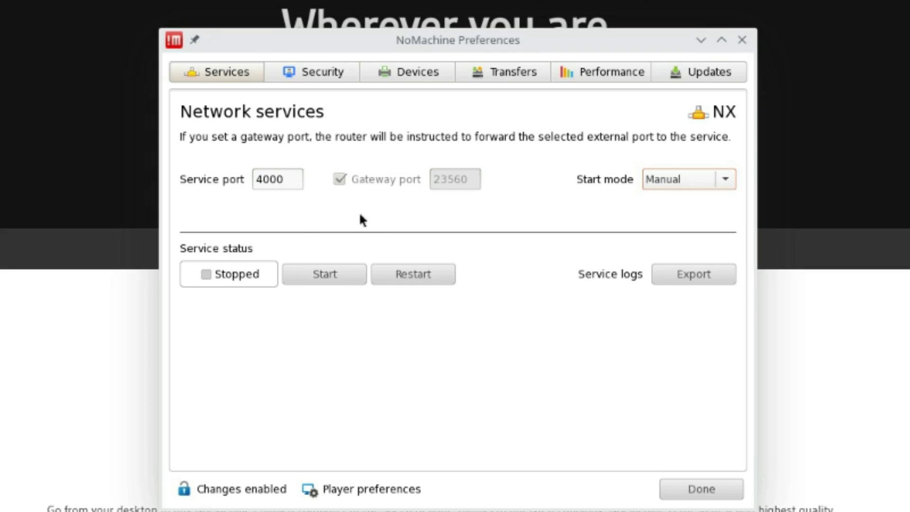
click(315, 73)
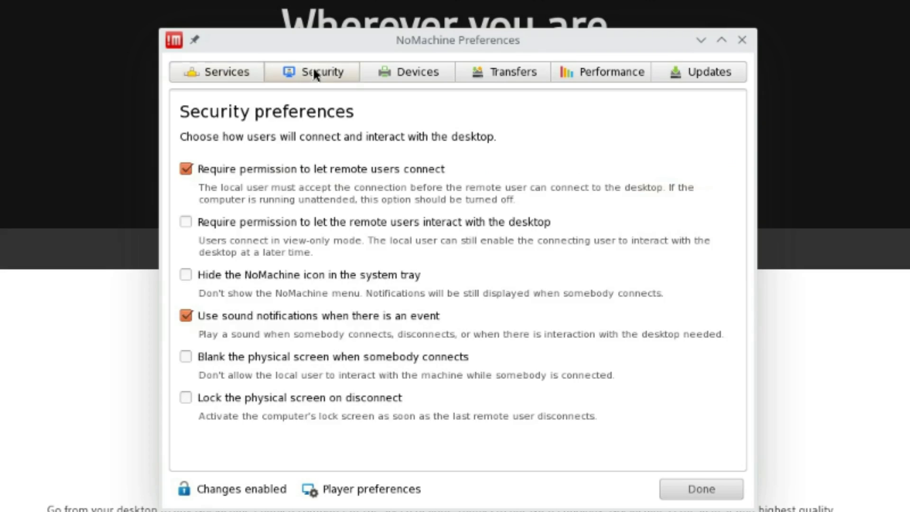
click(431, 75)
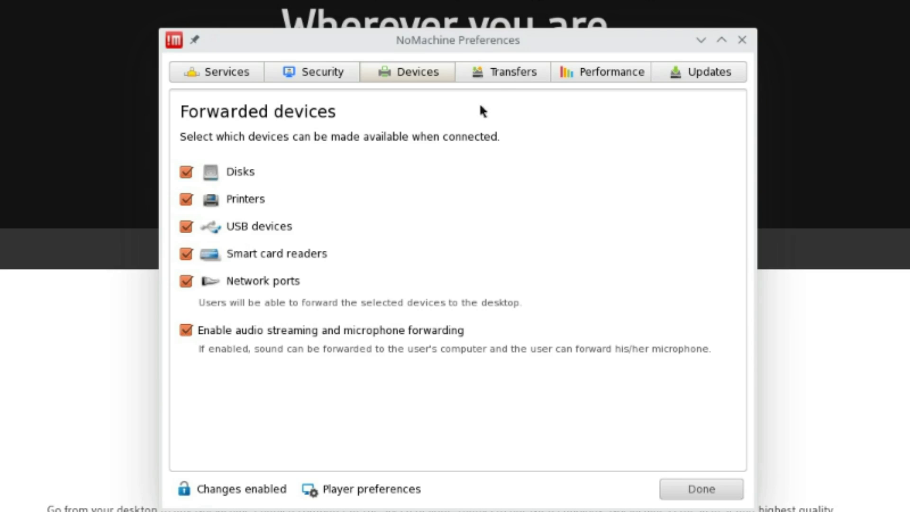
click(505, 75)
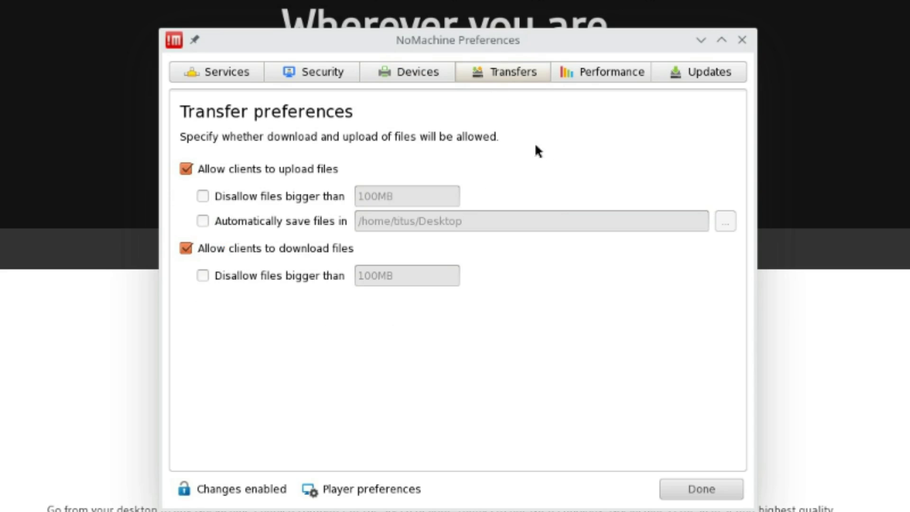
click(612, 74)
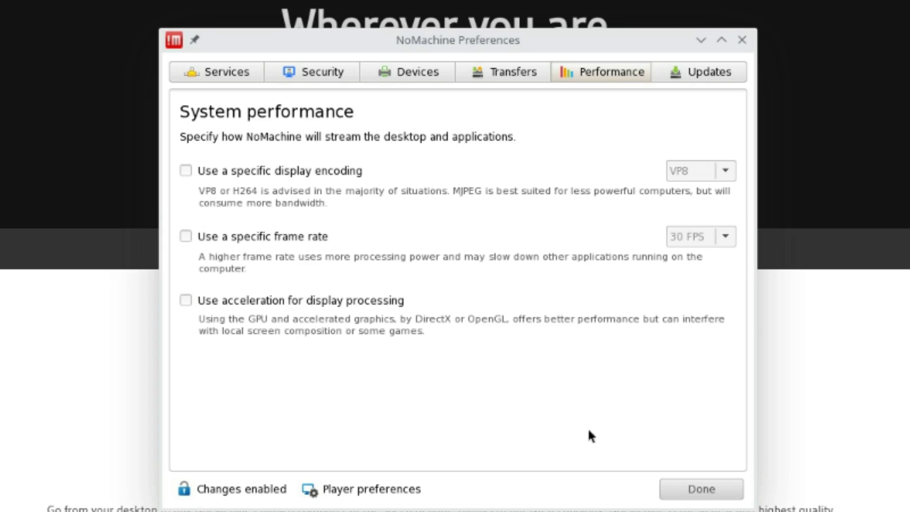
click(712, 491)
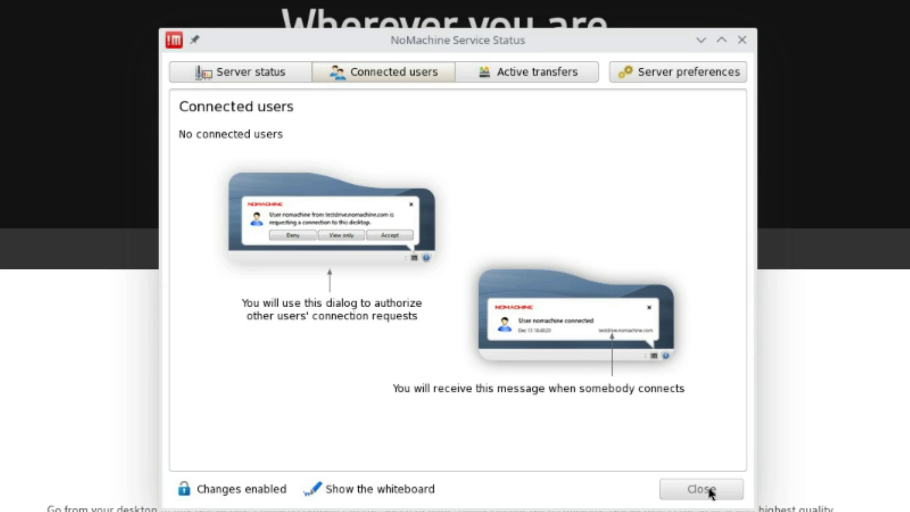
click(662, 77)
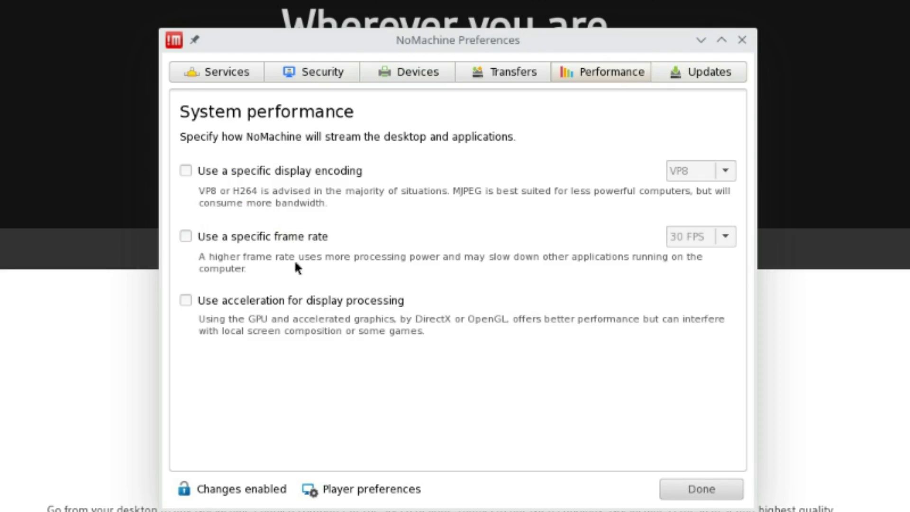
click(233, 75)
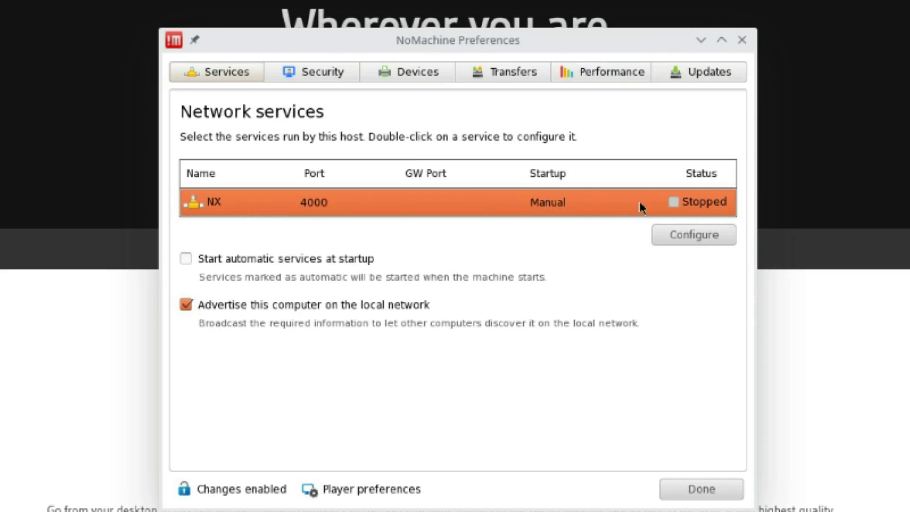
- Close NoMachine's Preferences and Service Status windows
click(704, 491)
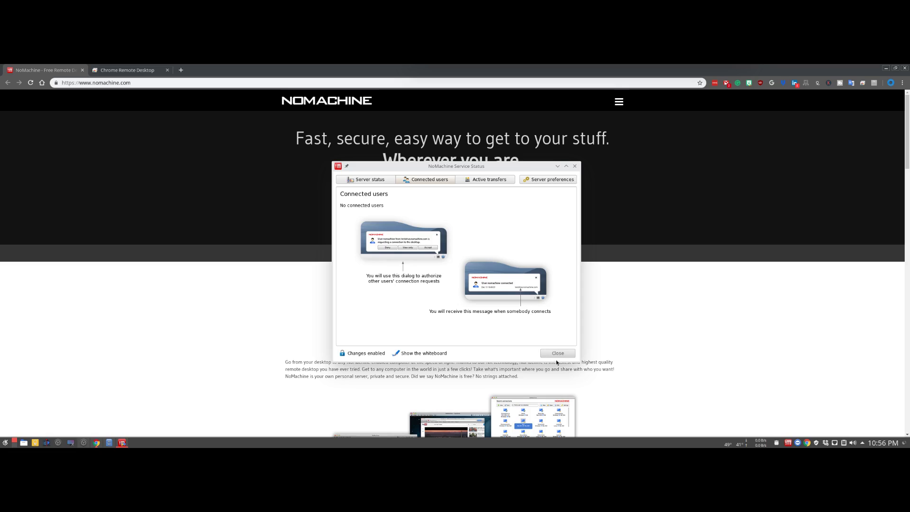
click(558, 354)
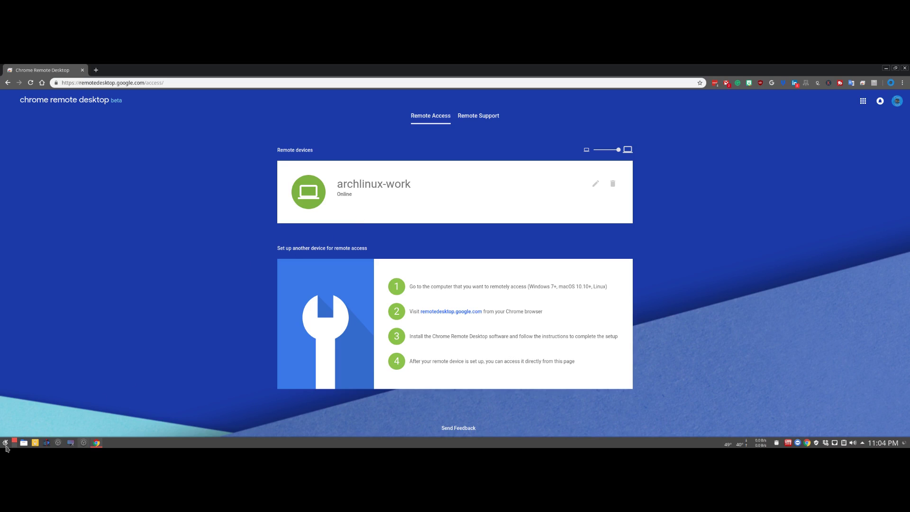
click(5, 444)
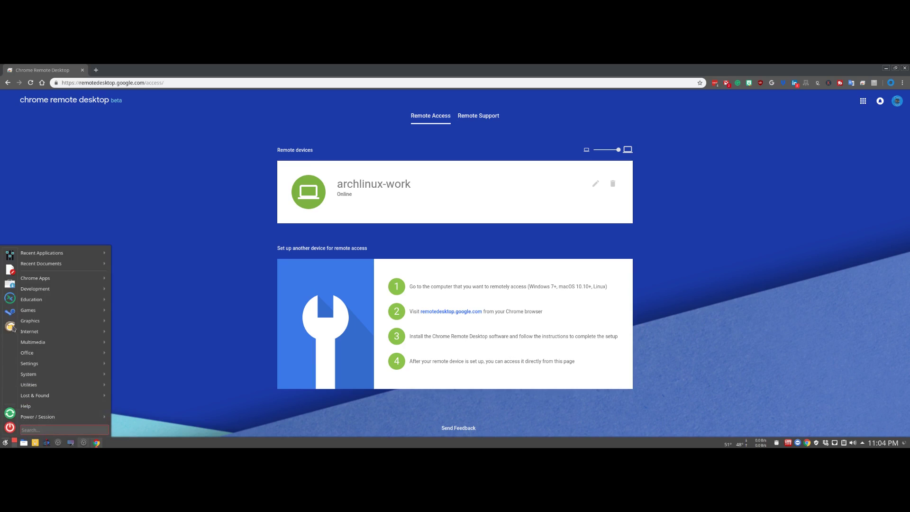
click(9, 283)
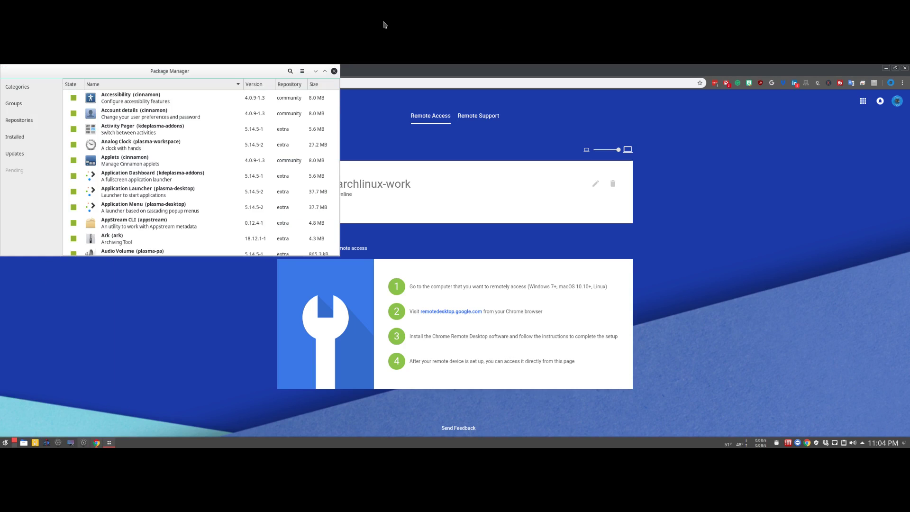
click(286, 72)
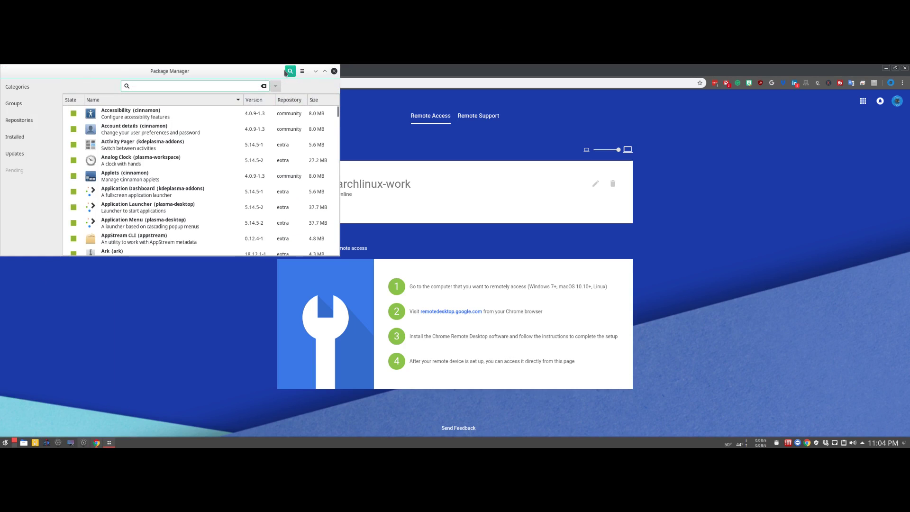
text(chrome remote desktop)
key(Return)
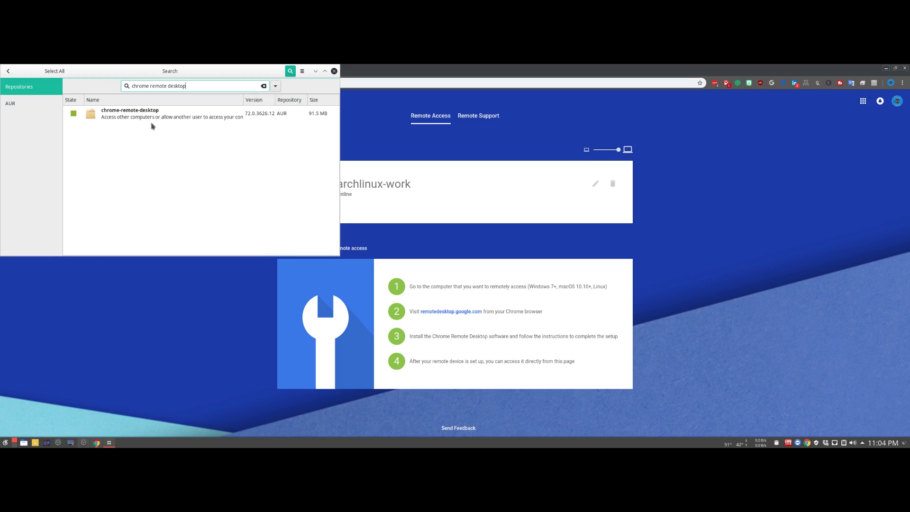
click(334, 71)
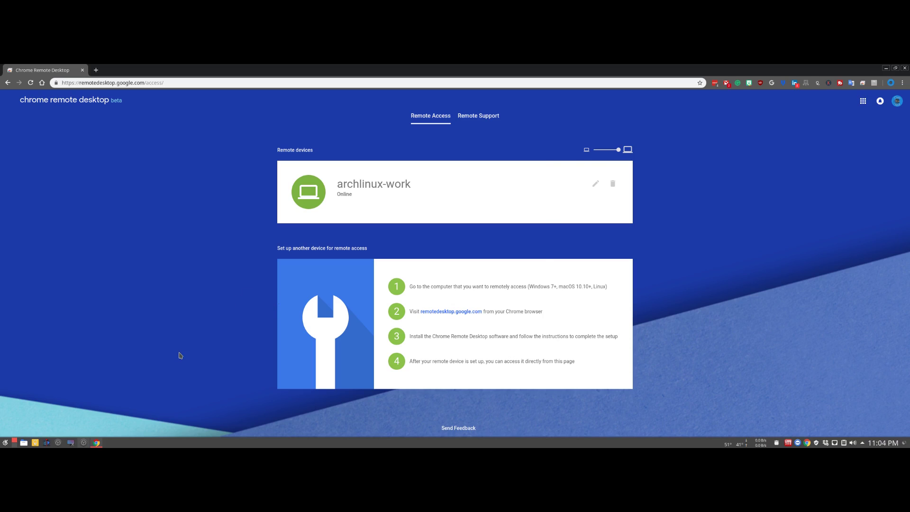
- Run crd --setup in a new terminal and continue into editing the session file
key(ctrl+alt+t)
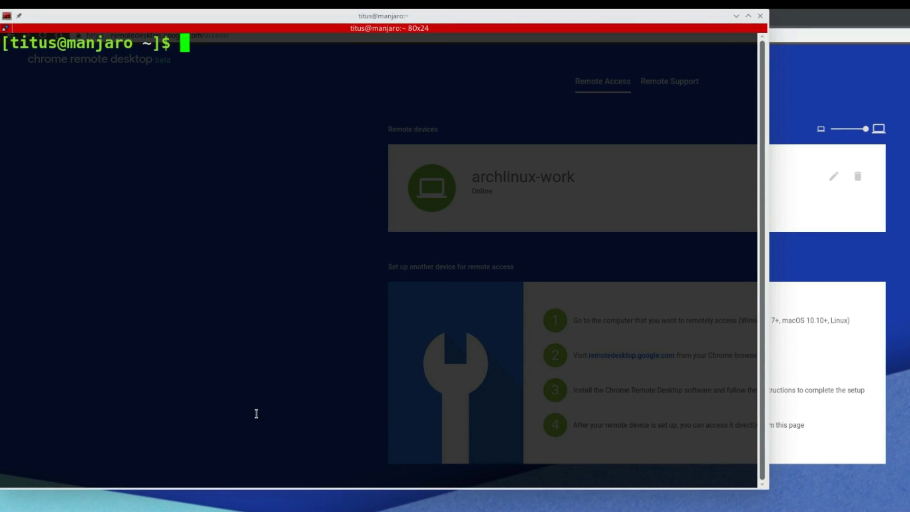
text(crd)
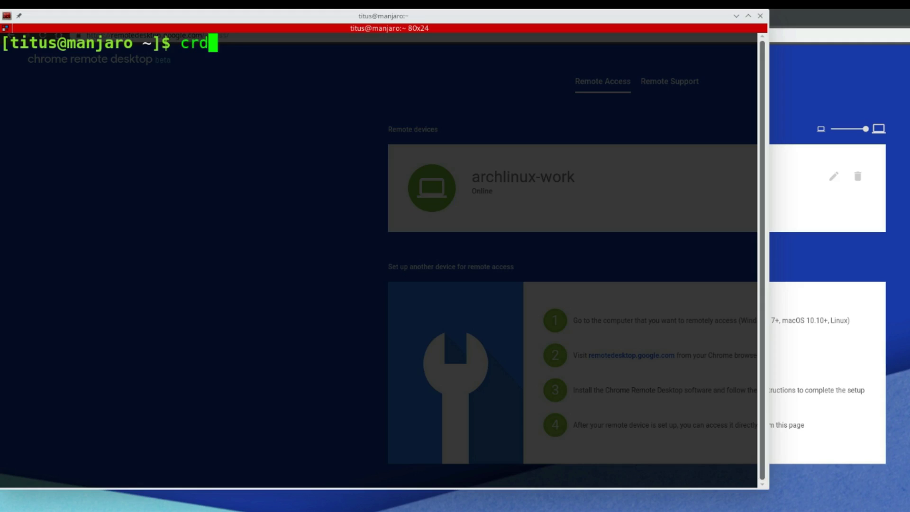
text(--setup)
key(Return)
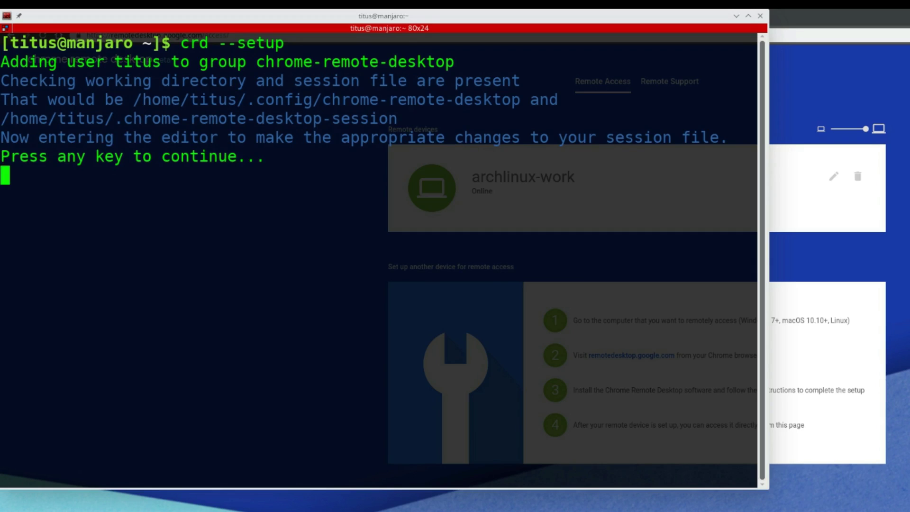
key(Return)
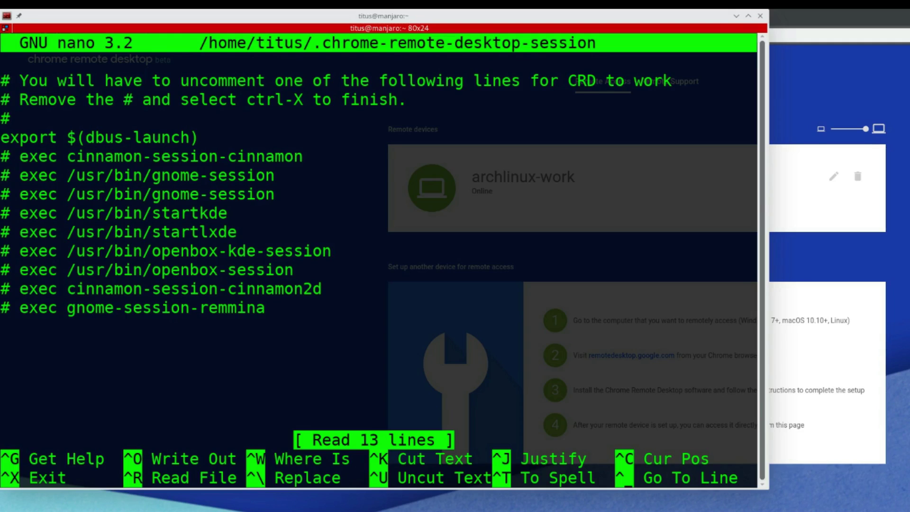
- Uncomment the exec /usr/bin/startlxde line, save the session file, and continue to the Size file
key(Down)
key(Down)
key(Down)
key(Down)
key(Down)
key(Down)
key(Down)
key(Down)
key(Down)
key(Up)
key(Delete)
key(Delete)
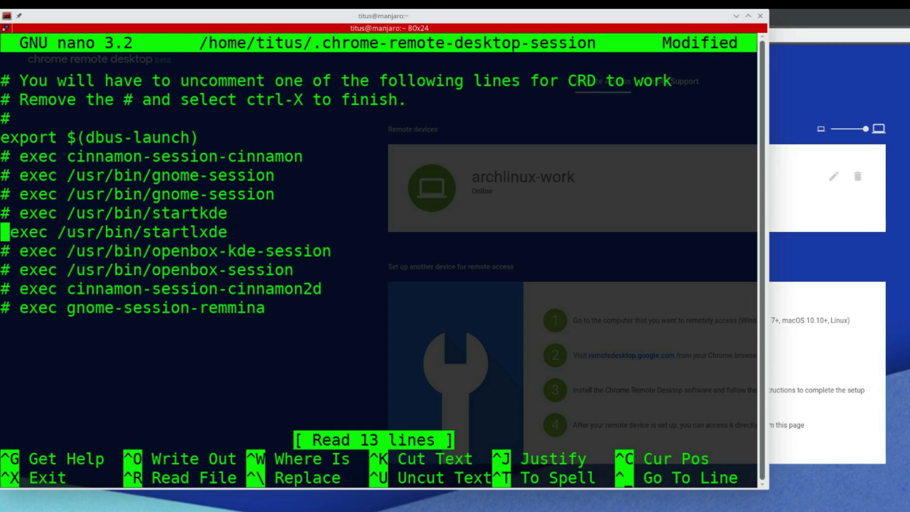
key(Delete)
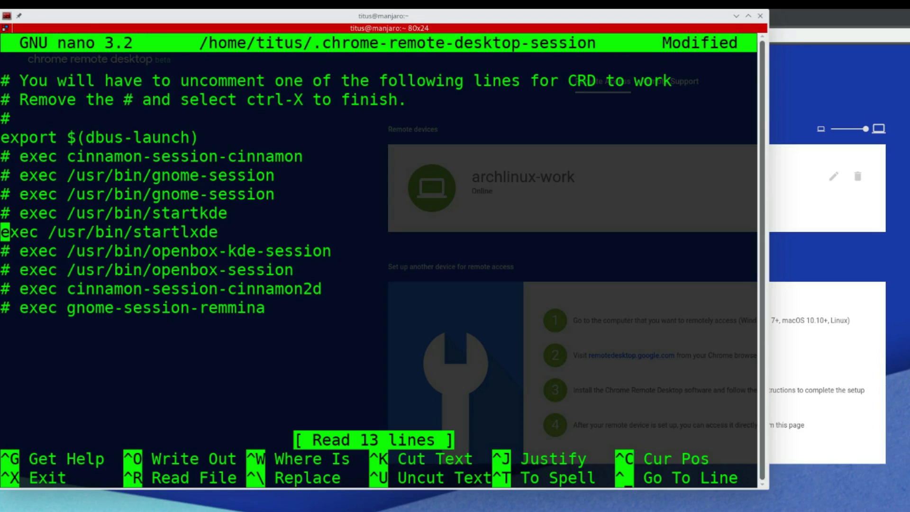
key(ctrl+o)
key(Return)
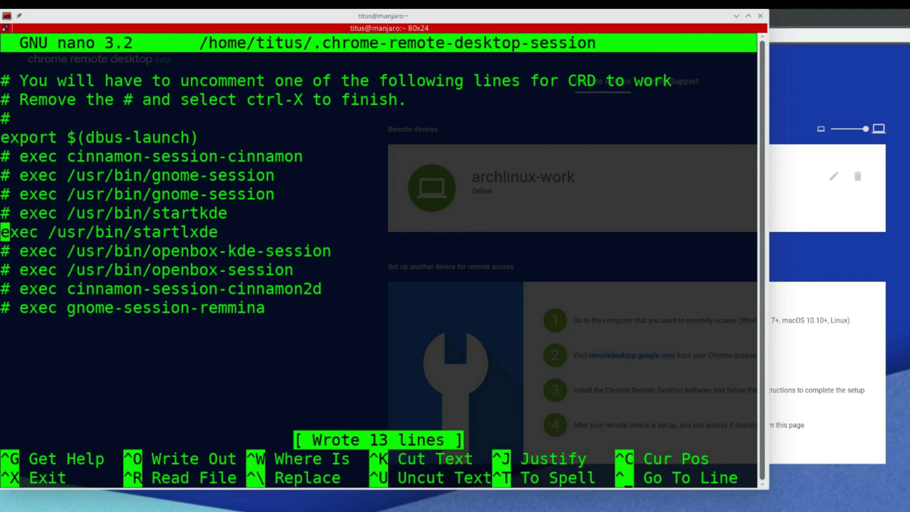
key(ctrl+x)
key(Return)
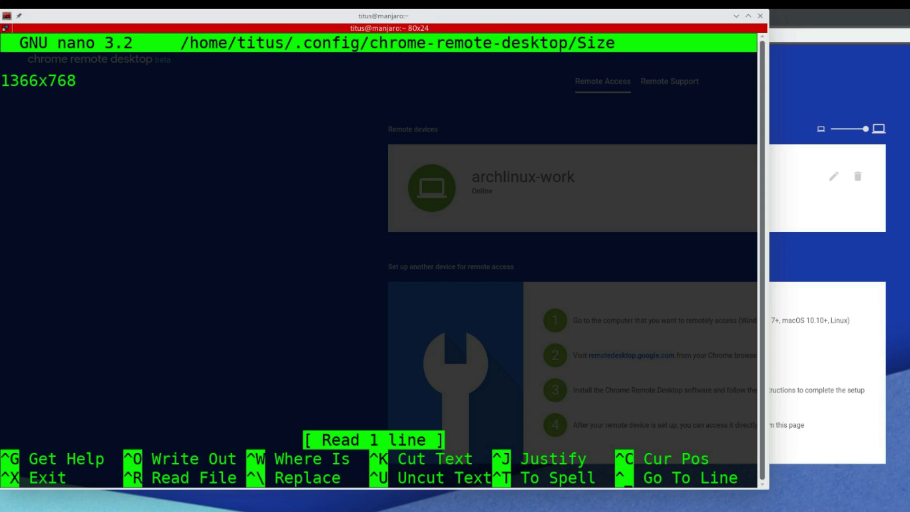
- Keep the Size file at 1366x768, save it and exit nano
key(ctrl+o)
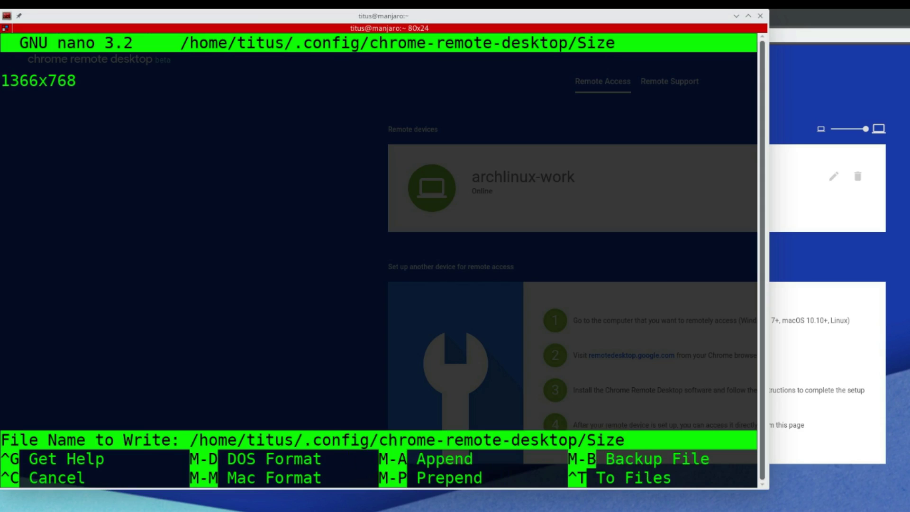
key(Return)
key(ctrl+x)
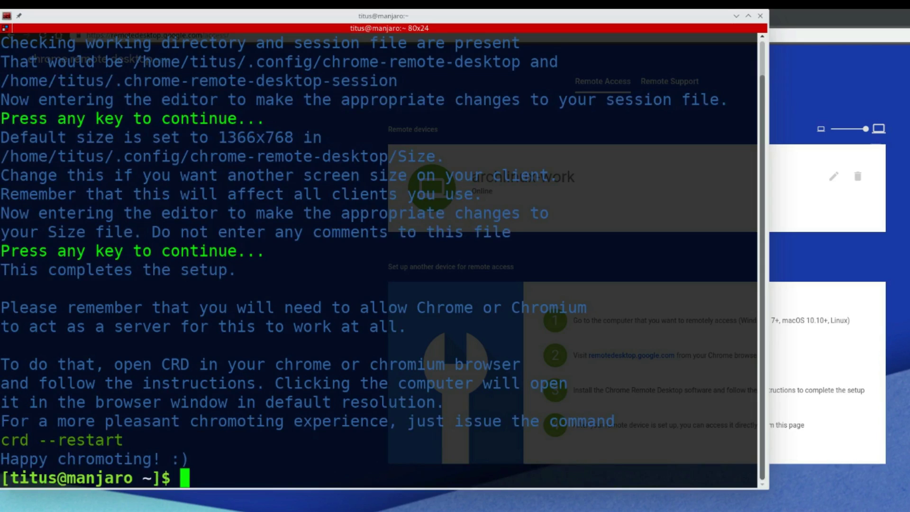
- Start the daemon with crd --restart and minimize the terminal
text(crd -)
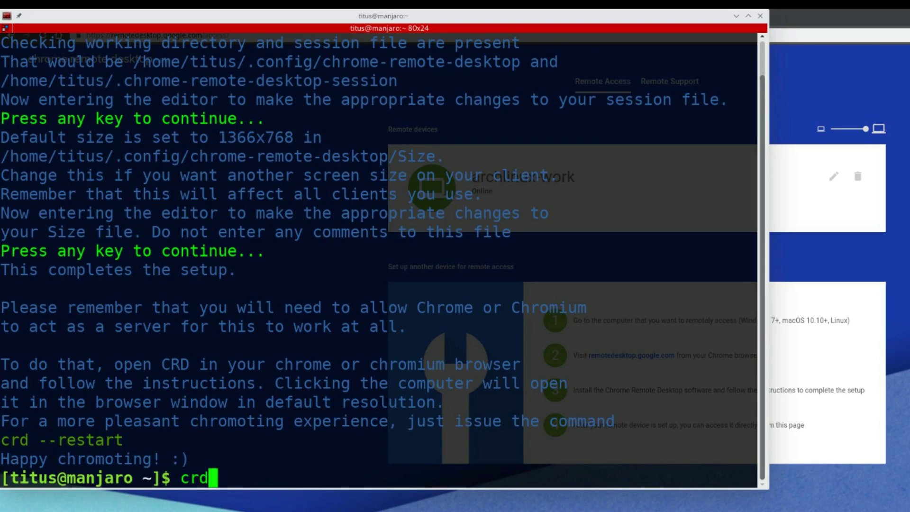
text(-restart)
key(Return)
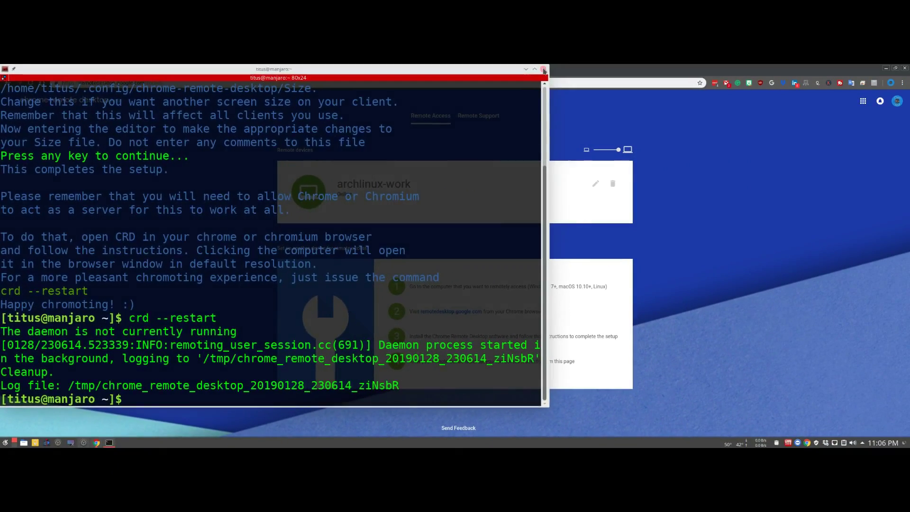
click(560, 60)
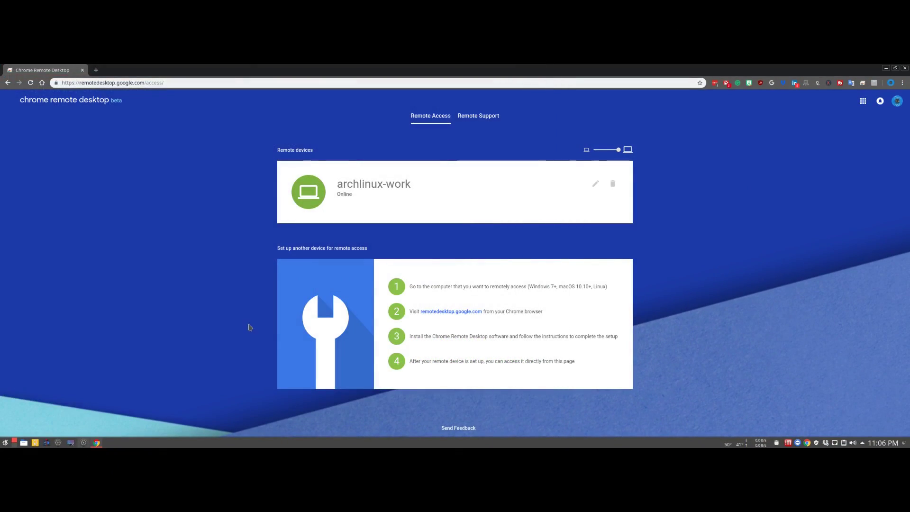
- Reload the Remote Access page, turn on remote access, and name the computer manjaro-home
right_click(181, 250)
click(198, 268)
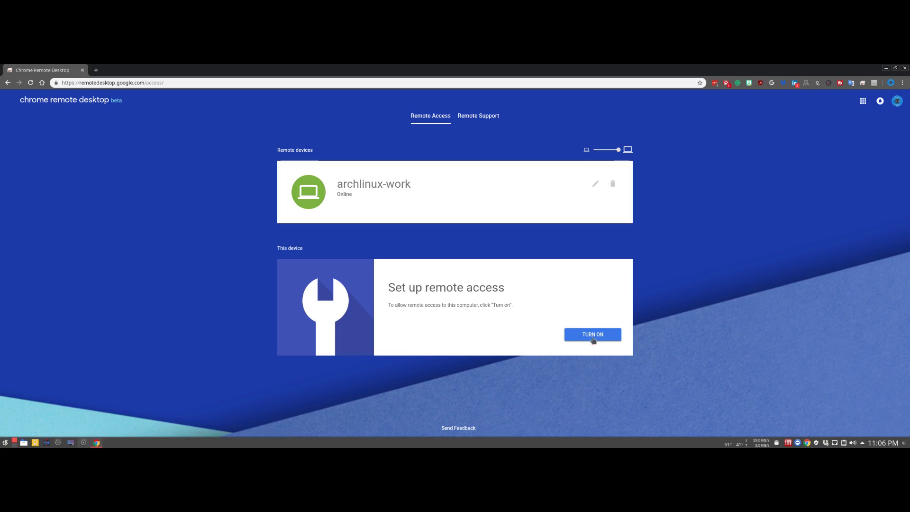
click(603, 339)
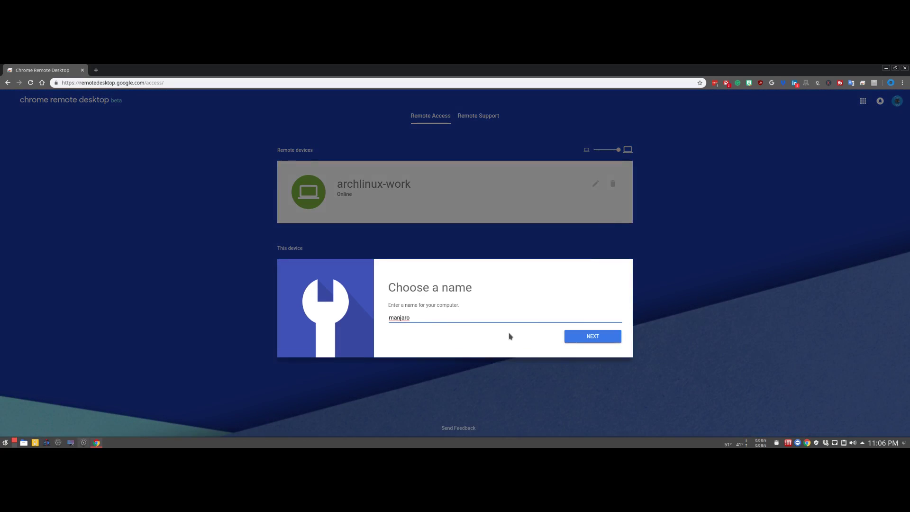
text(-home)
key(Return)
- Enter and confirm a PIN, start remote access, and dismiss the LastPass prompt
text(12345)
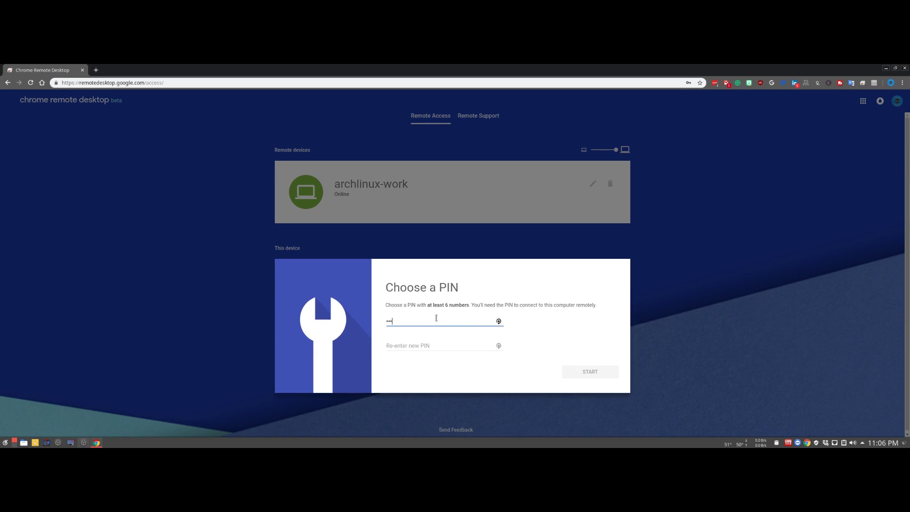
text(67)
key(Tab)
text(1234567)
key(Return)
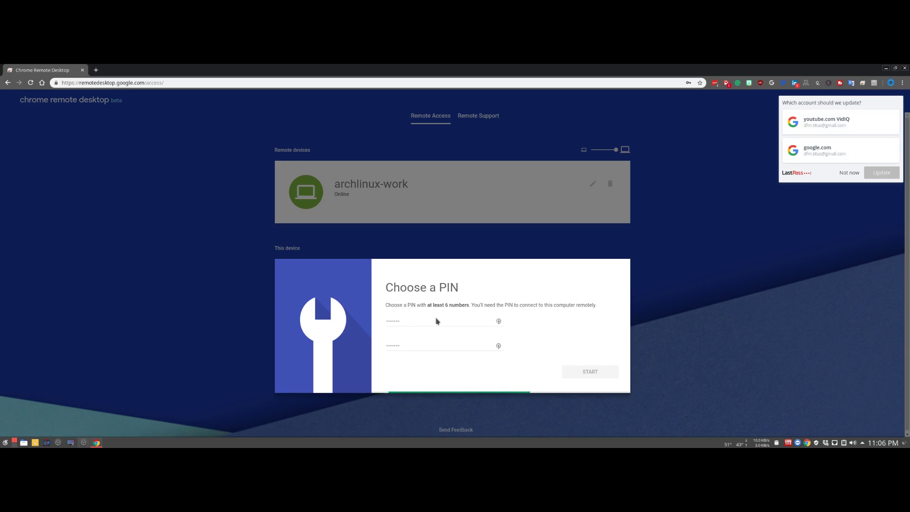
click(847, 172)
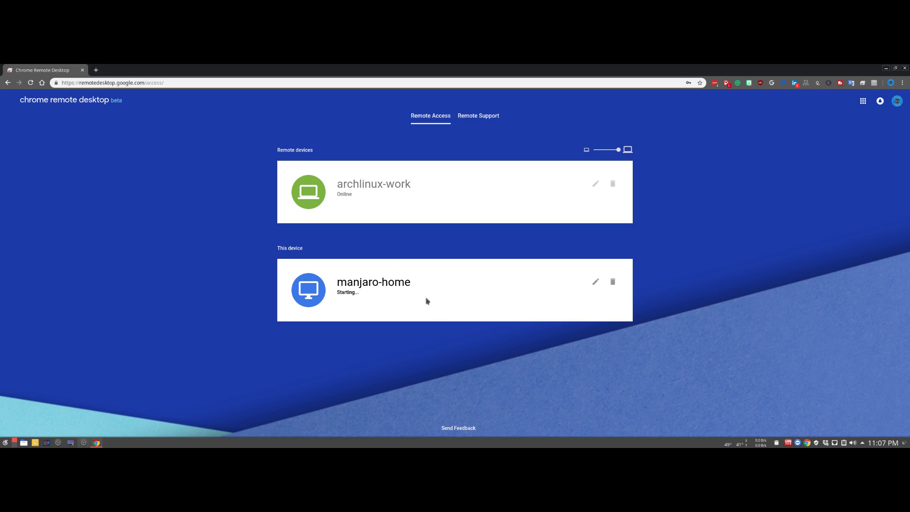
- Connect to archlinux-work, dismiss the authentication agent error, and test ls -la in Terminator
click(384, 190)
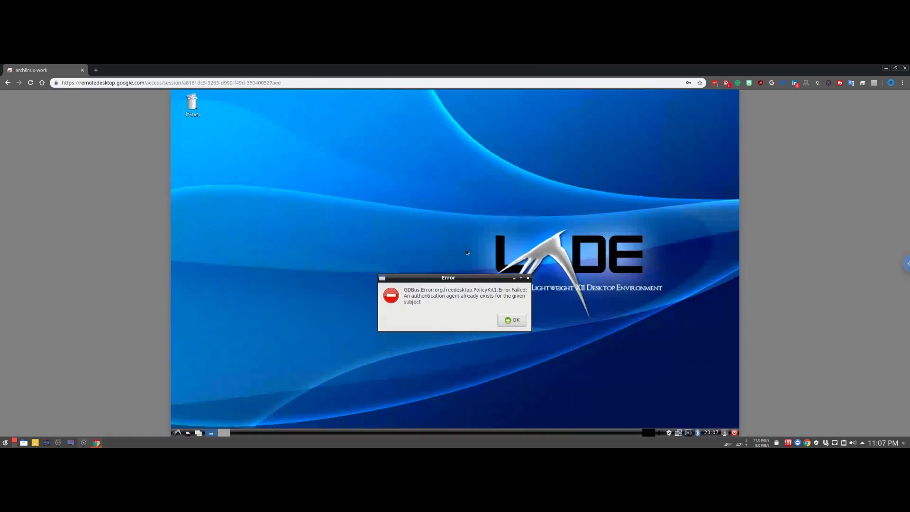
click(510, 319)
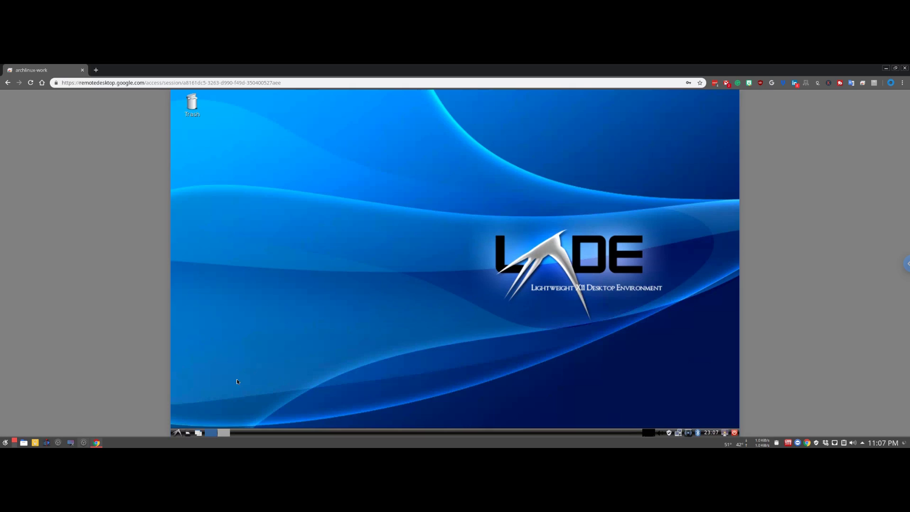
click(176, 433)
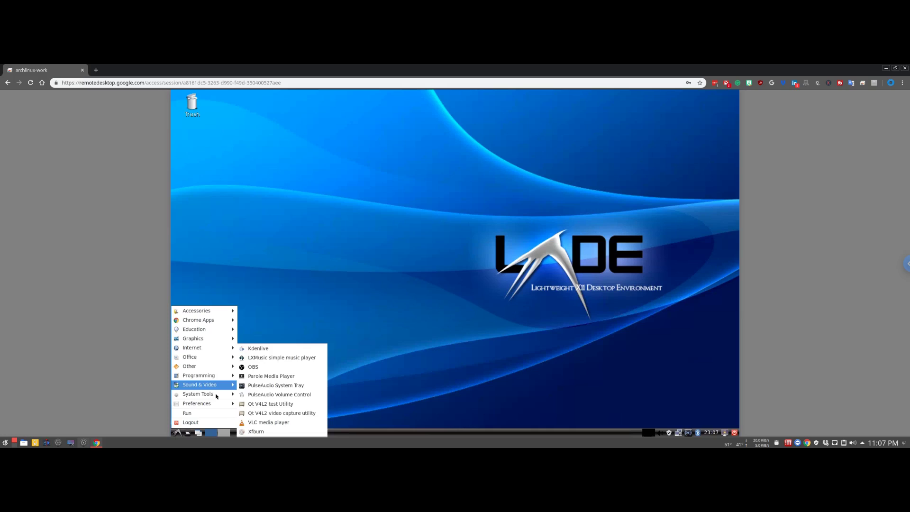
mouse_move(201, 395)
click(261, 405)
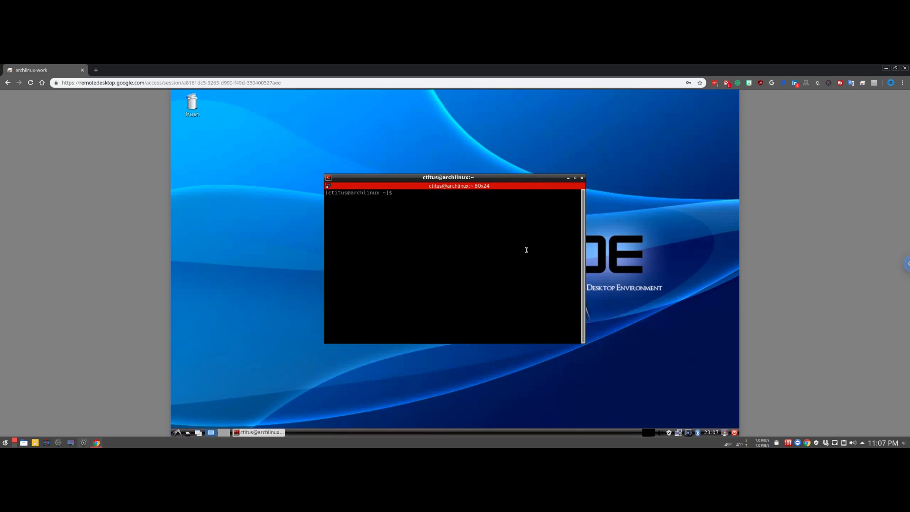
text(ls -la)
key(Return)
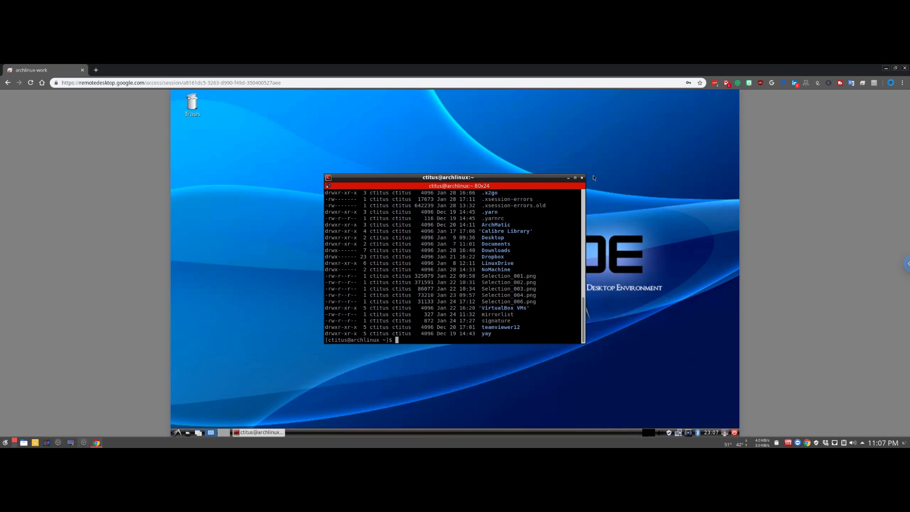
click(582, 177)
- Log out of the remote LXDE session from the menu and confirm the Logout
click(177, 433)
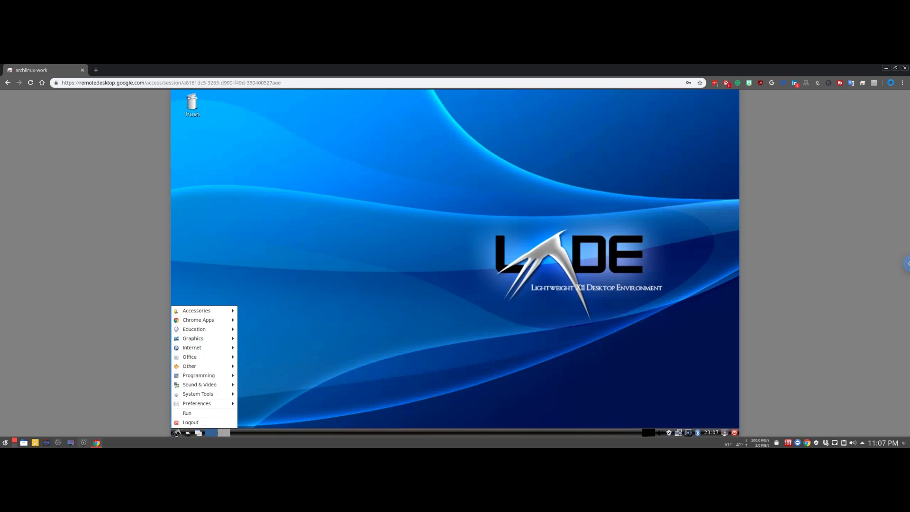
click(191, 422)
click(435, 320)
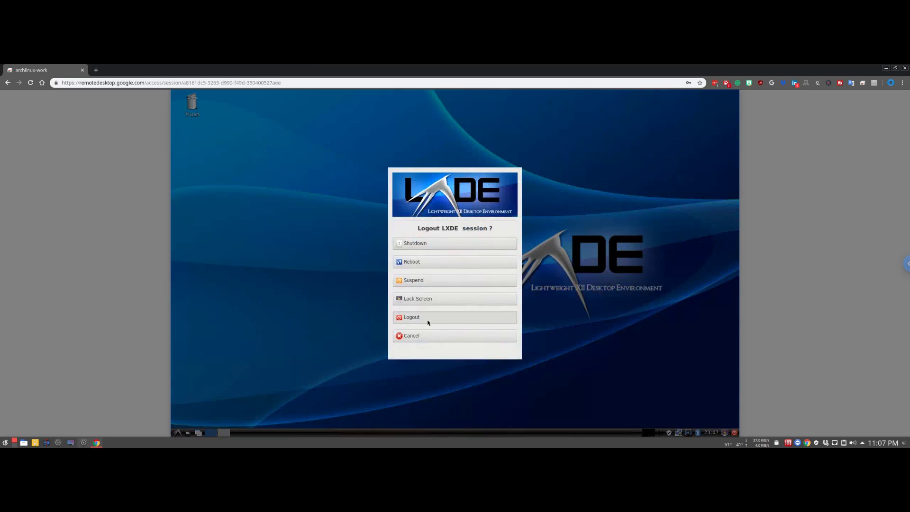